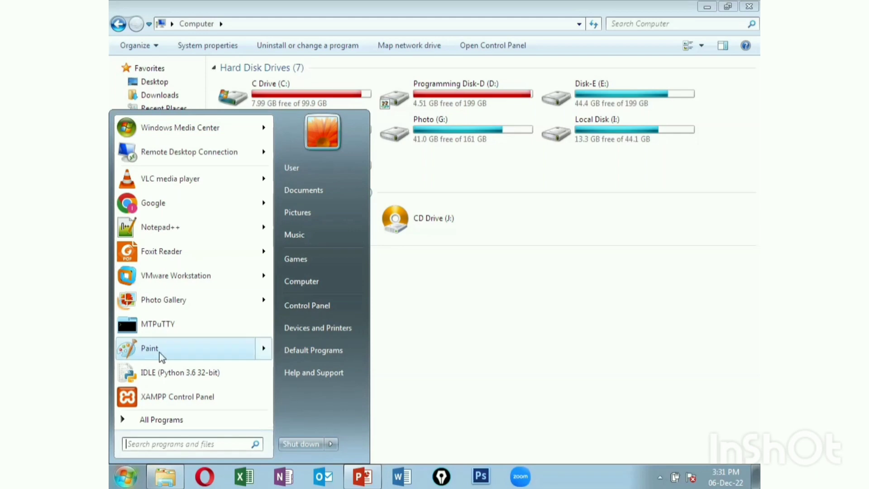
Launch VMware Workstation 10 from the Start menu to show its virtual machine library
left_click(301, 281)
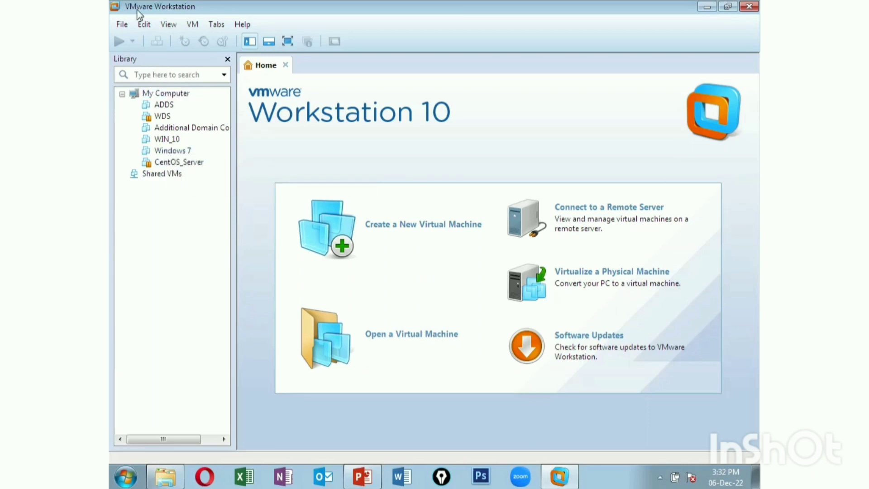
Start a new Typical virtual machine that installs from a disc image file
left_click(123, 26)
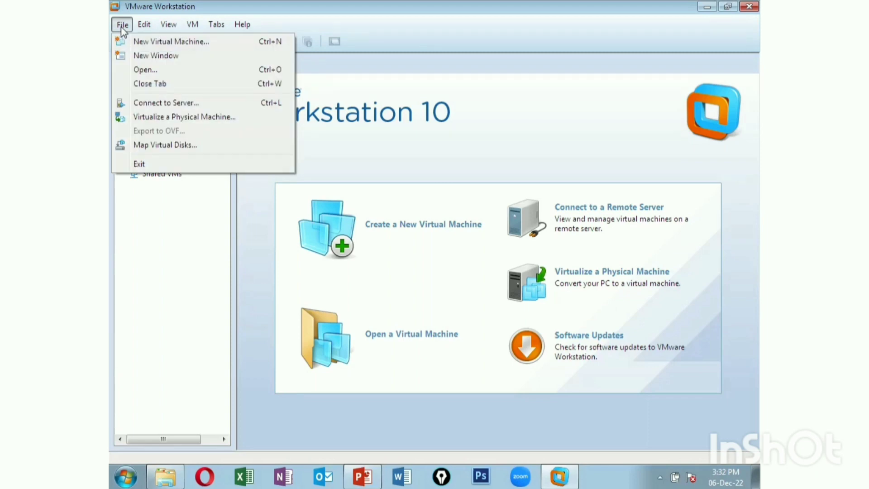
left_click(133, 46)
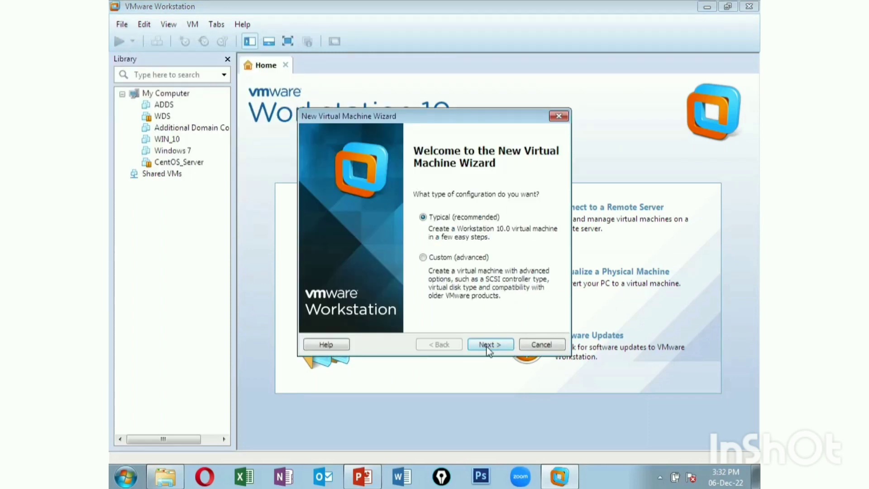
left_click(488, 346)
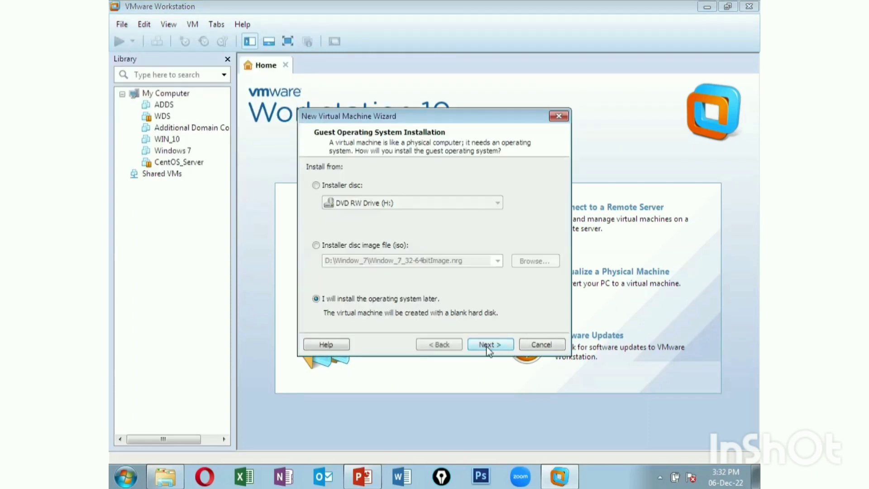
left_click(317, 245)
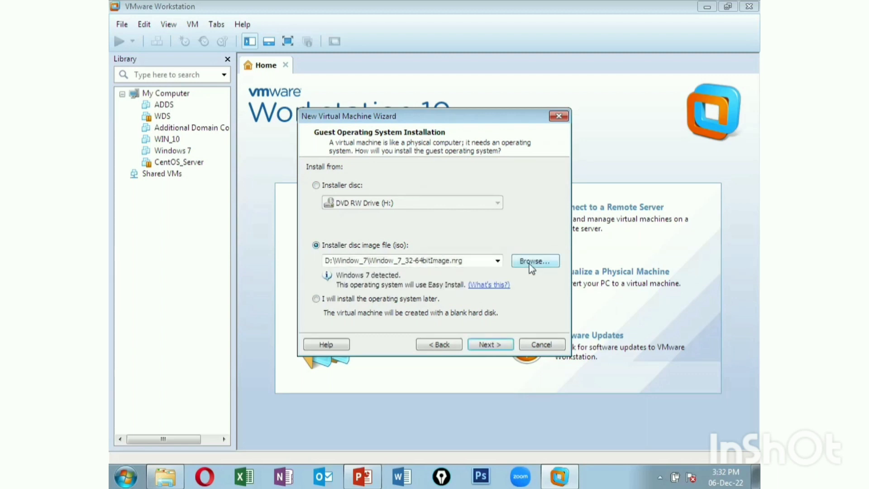
Select Centos_7 Image\CentOS-7-x86_64-DVD.iso as the installer image and continue
left_click(535, 263)
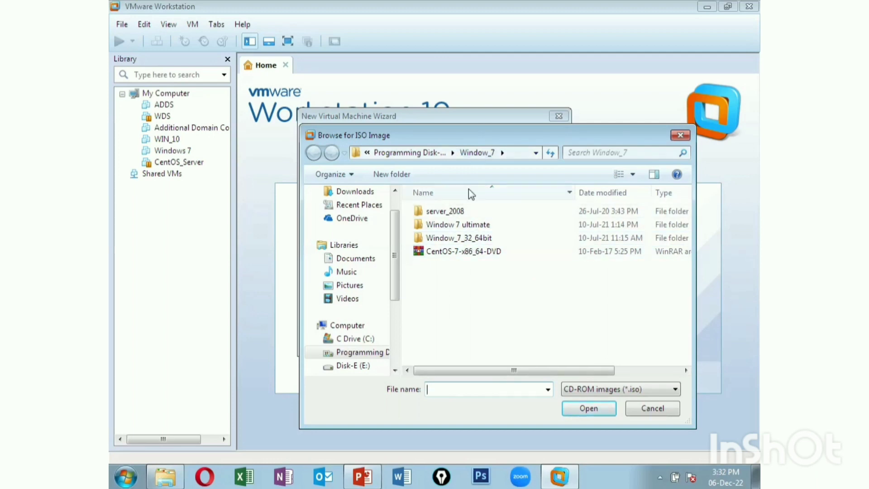
left_click(433, 154)
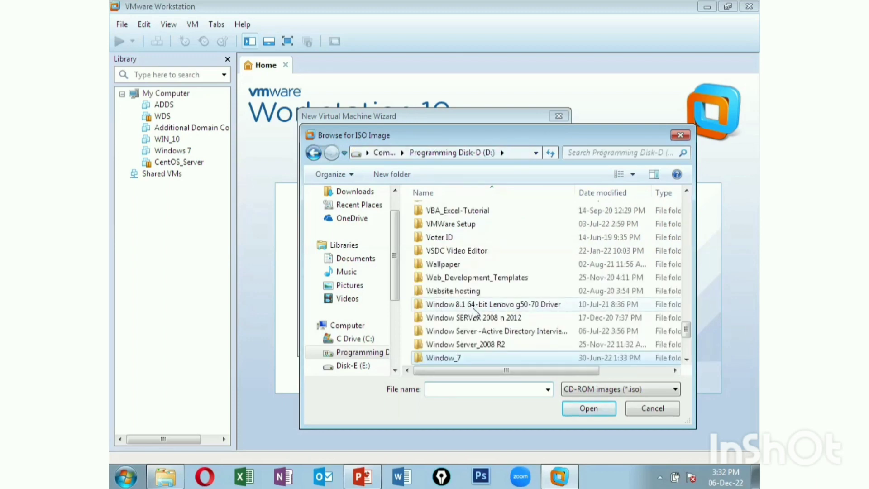
left_click_drag(687, 330, 685, 226)
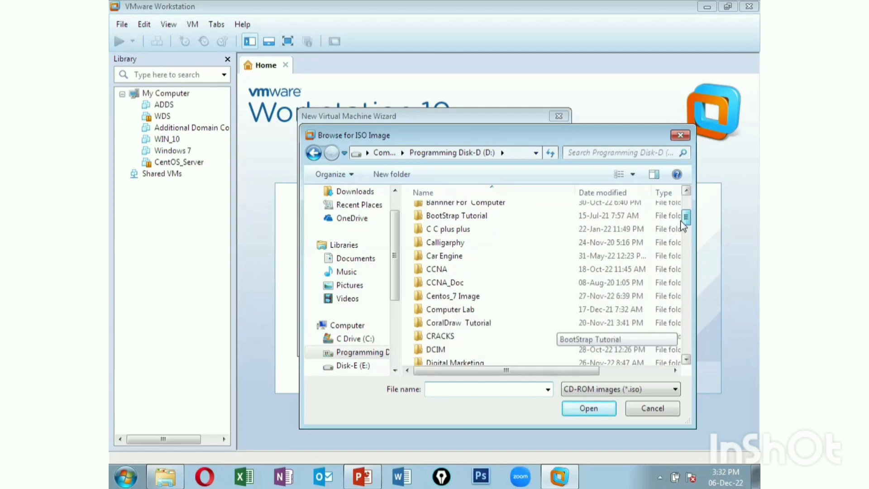
double_click(466, 298)
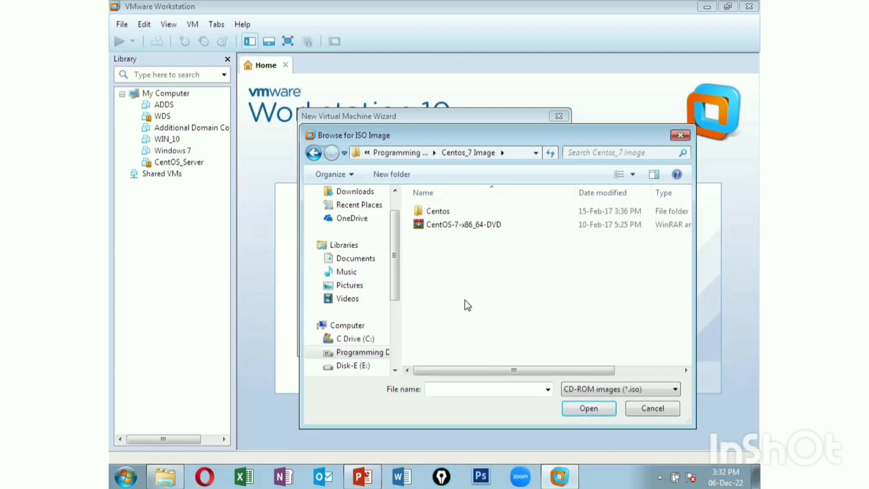
double_click(430, 211)
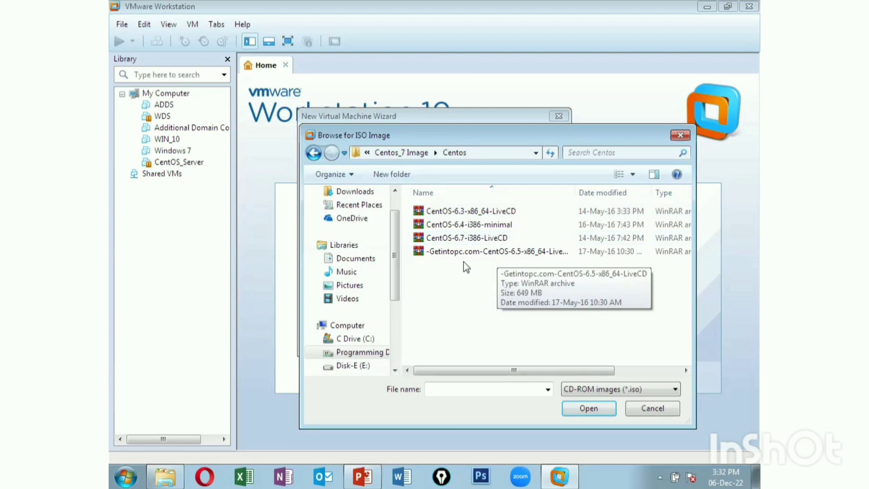
left_click(314, 153)
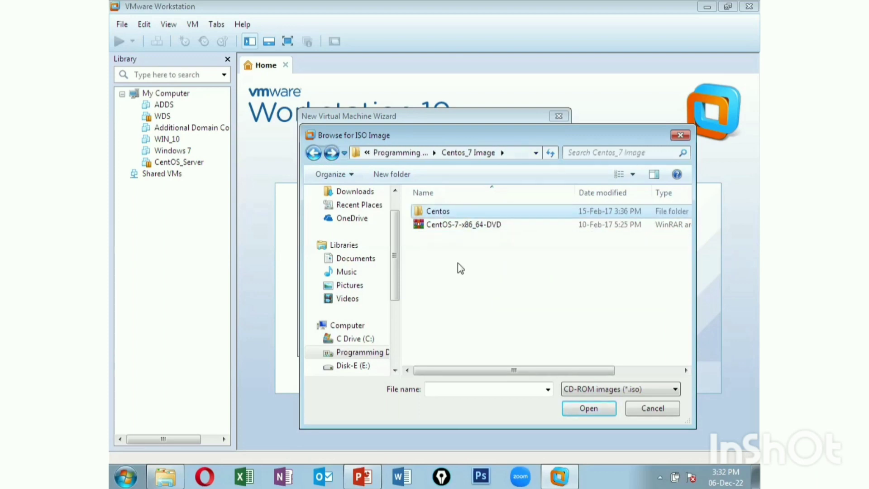
left_click(470, 224)
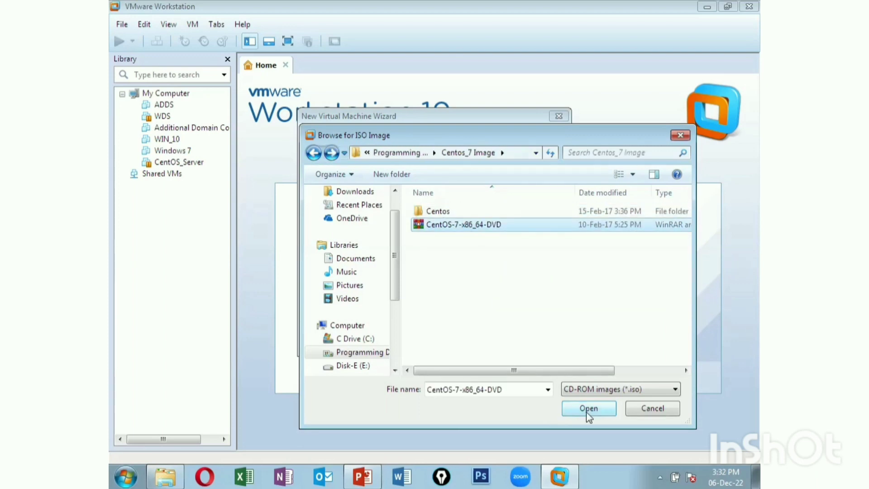
left_click(587, 410)
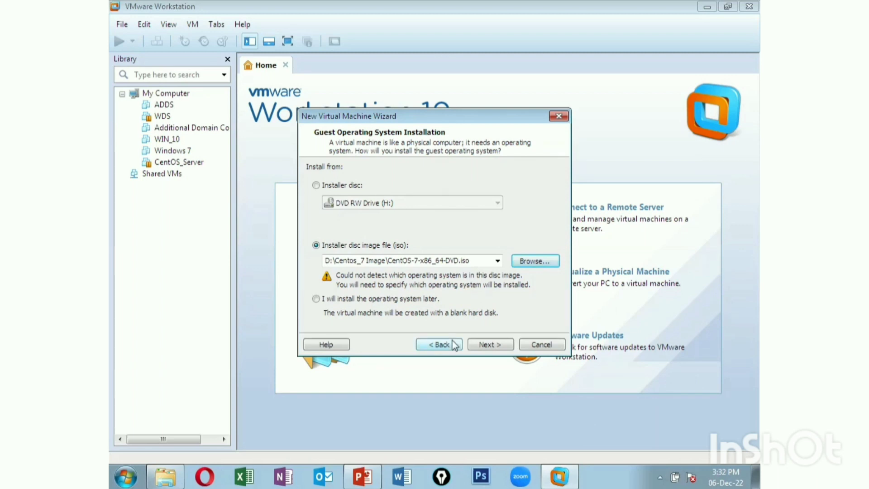
left_click(491, 343)
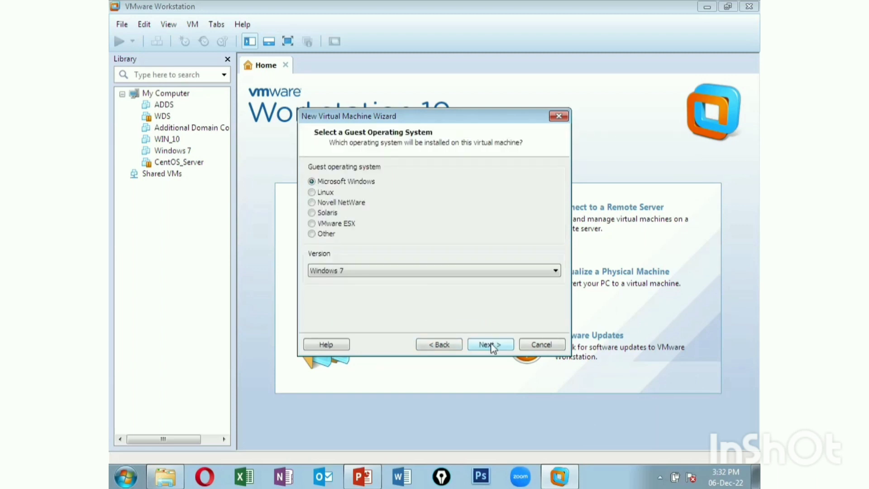
Choose Linux with version CentOS 64-bit as the guest operating system
left_click(312, 192)
left_click(352, 275)
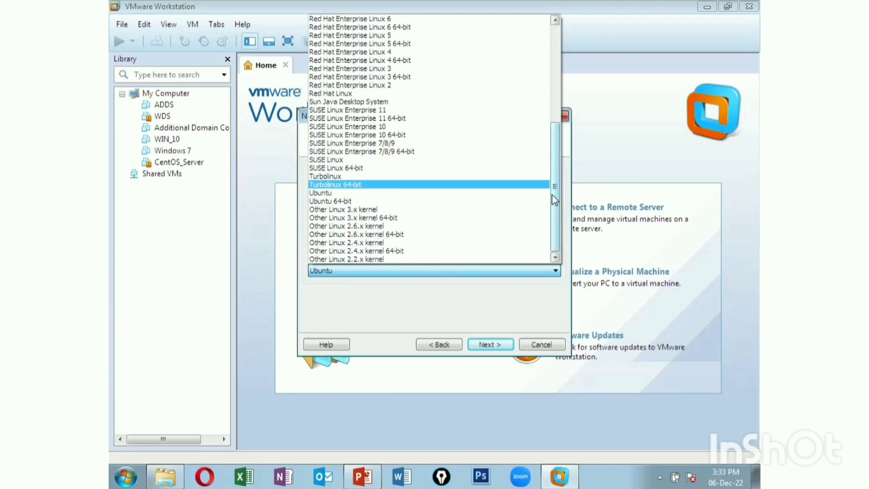
left_click_drag(553, 194, 549, 103)
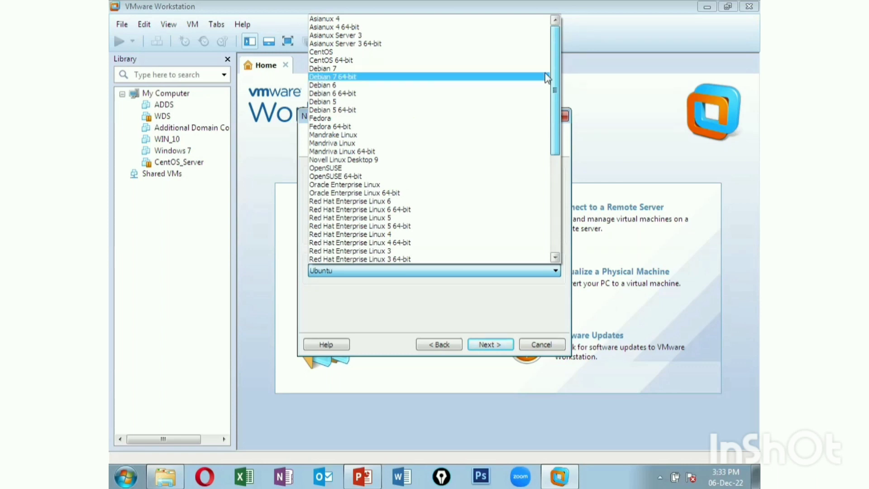
left_click(368, 61)
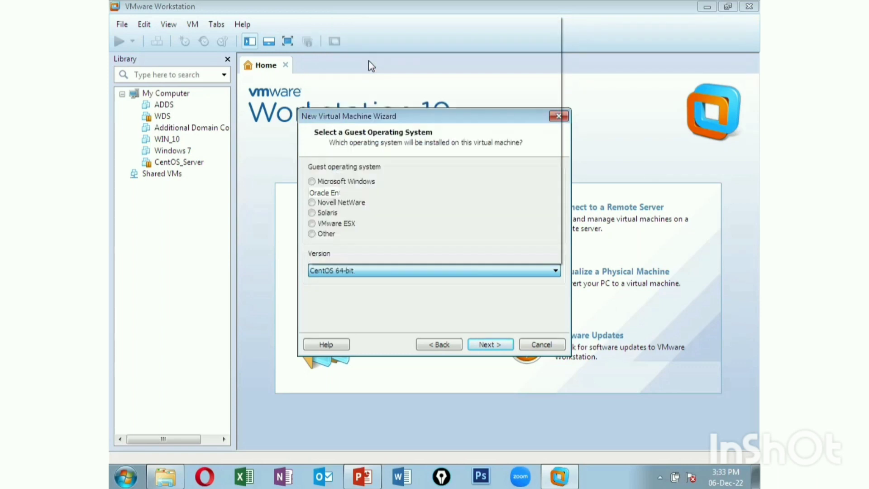
left_click(487, 350)
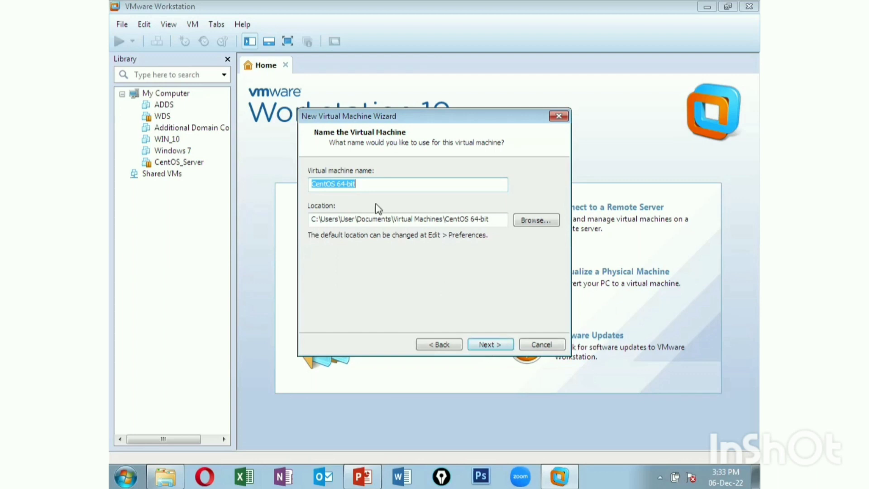
Name the virtual machine 'Centos_7_Web Server', correcting the mistyped digit
type("Ce")
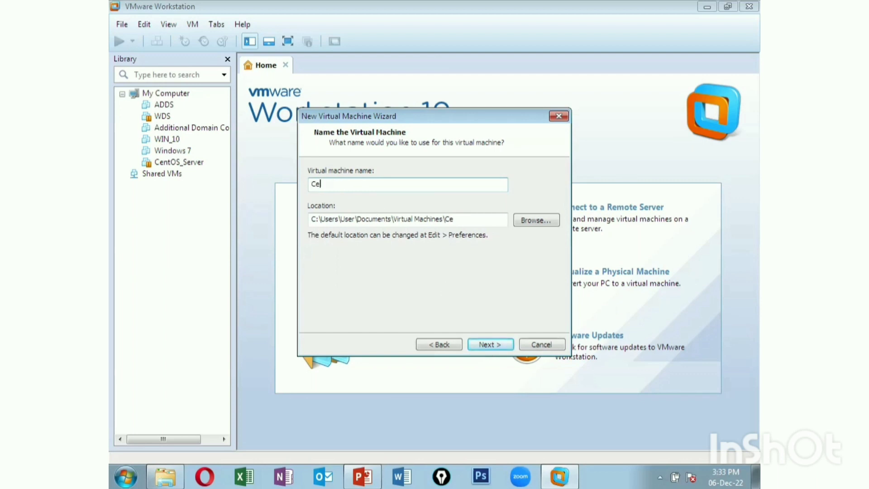
type("ntos_7_Web Serve")
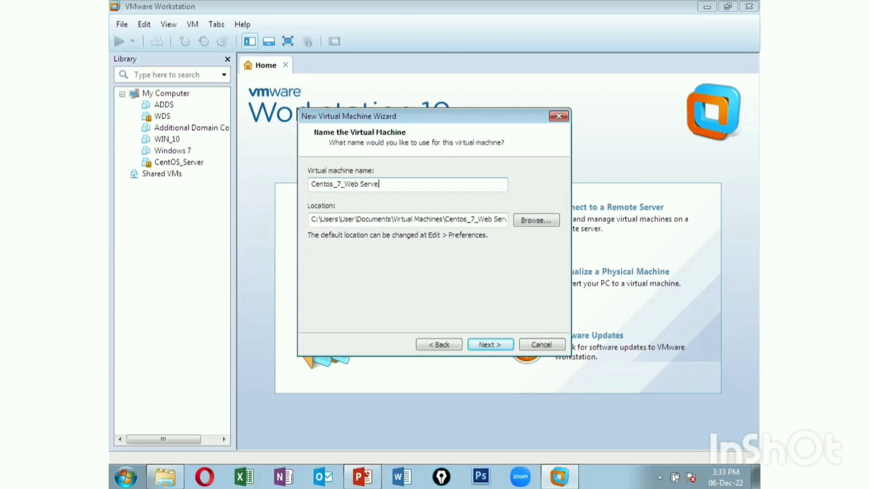
type("r")
Accept the 20 GB split virtual disk and finish creating the Centos_7_Web Server VM
left_click(492, 343)
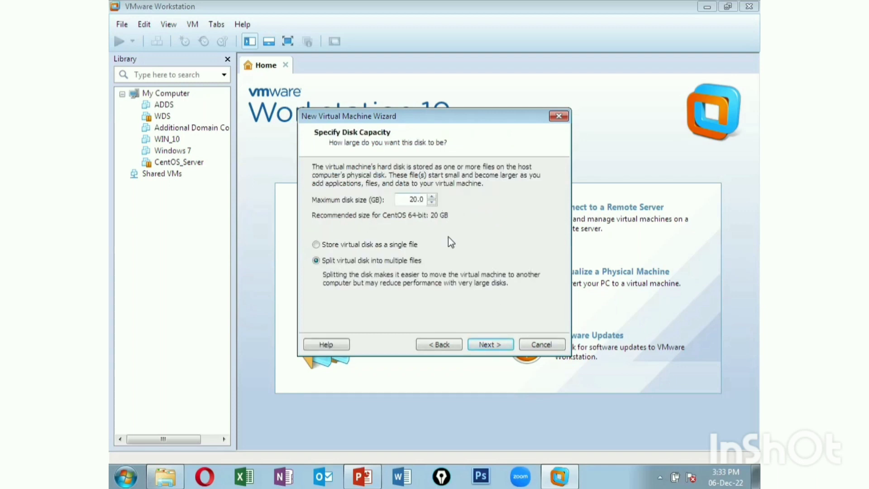
left_click(483, 343)
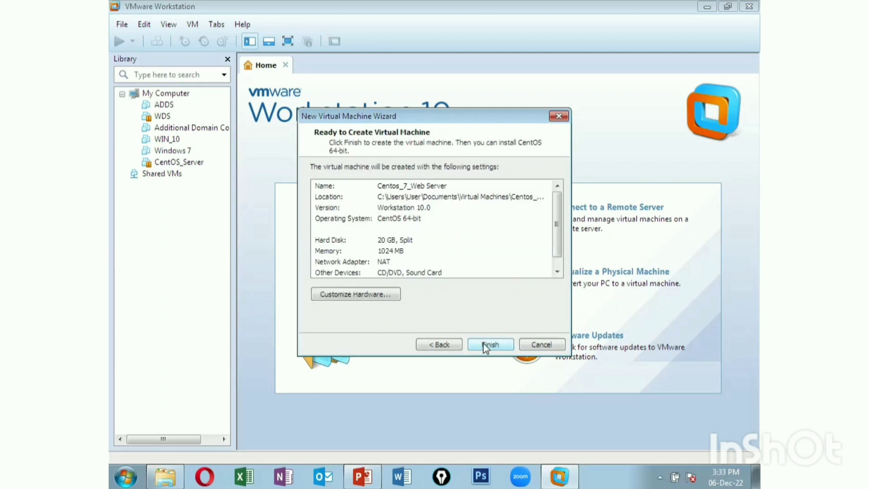
left_click(484, 343)
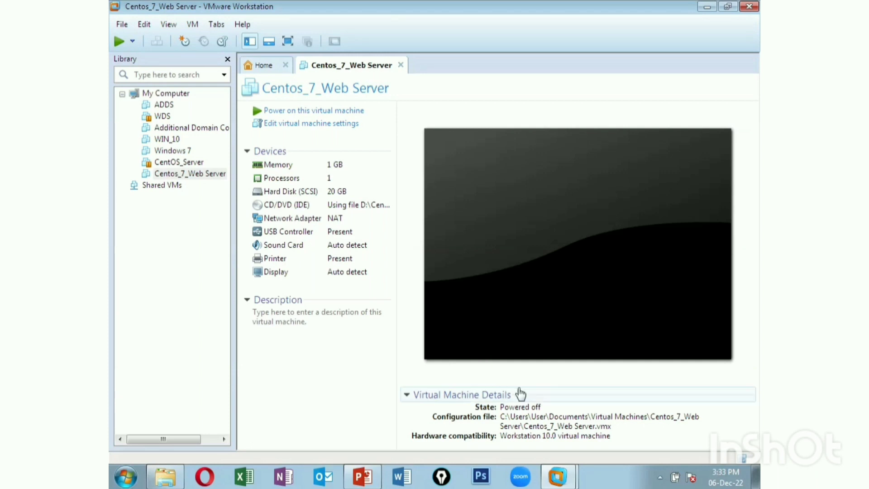
Power on the Centos_7_Web Server virtual machine to reach the CentOS boot menu
left_click(315, 113)
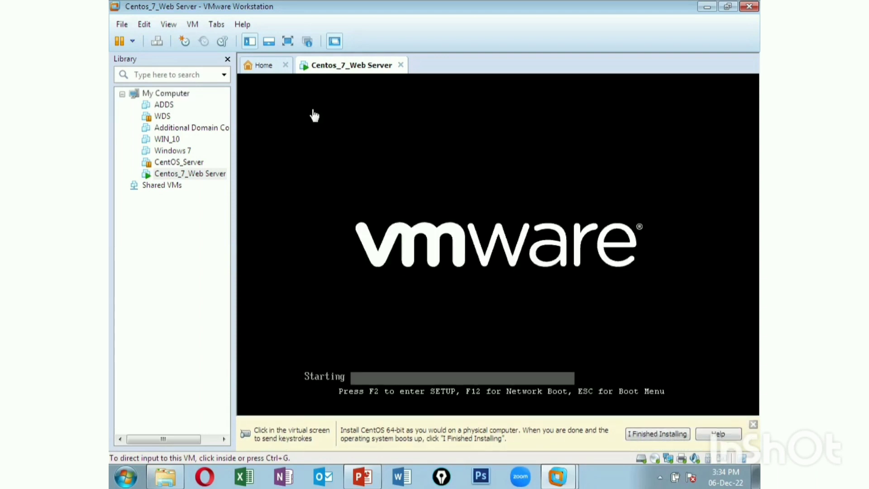
Dismiss the hint bar and boot the 'Install CentOS Linux 7' entry from the boot menu
left_click(752, 426)
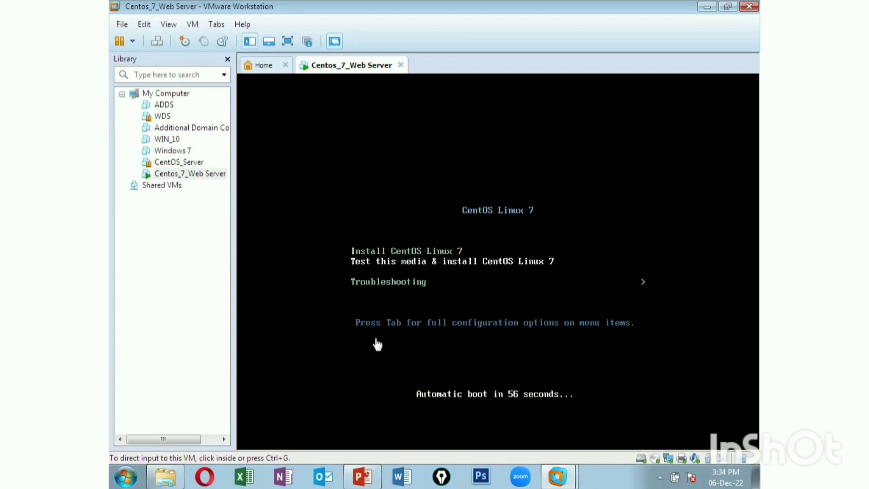
left_click(414, 240)
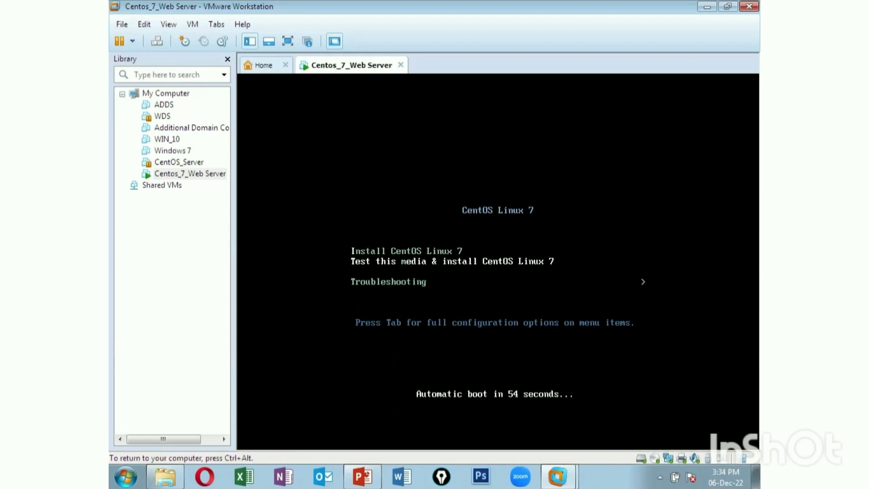
key("Down")
key("Up")
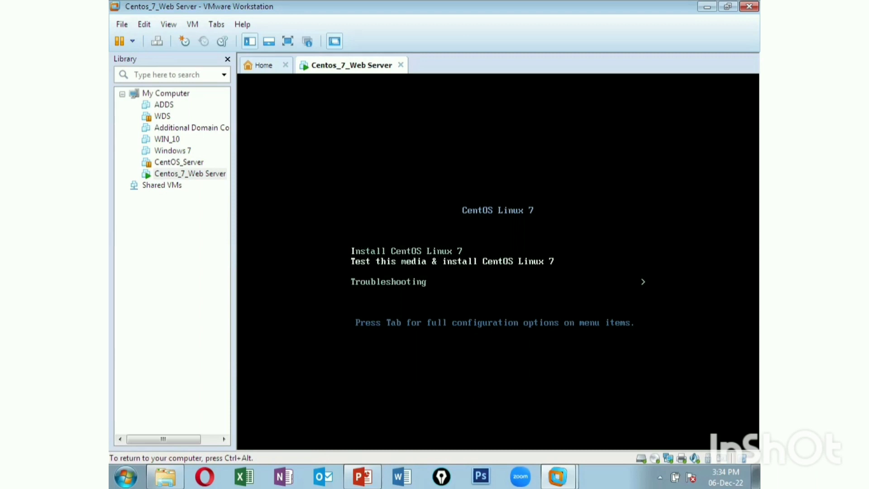
key("Up")
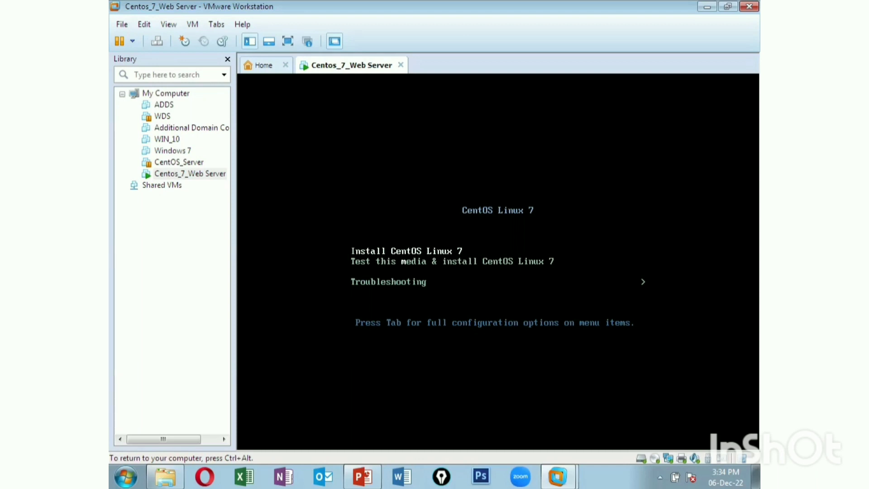
key("Return")
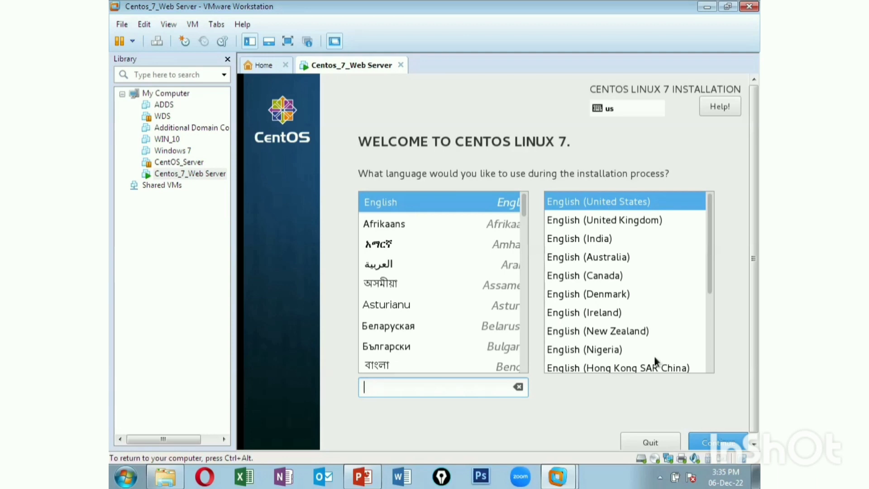
Keep English (United States) as the language and go to the Date & Time settings
left_click(719, 444)
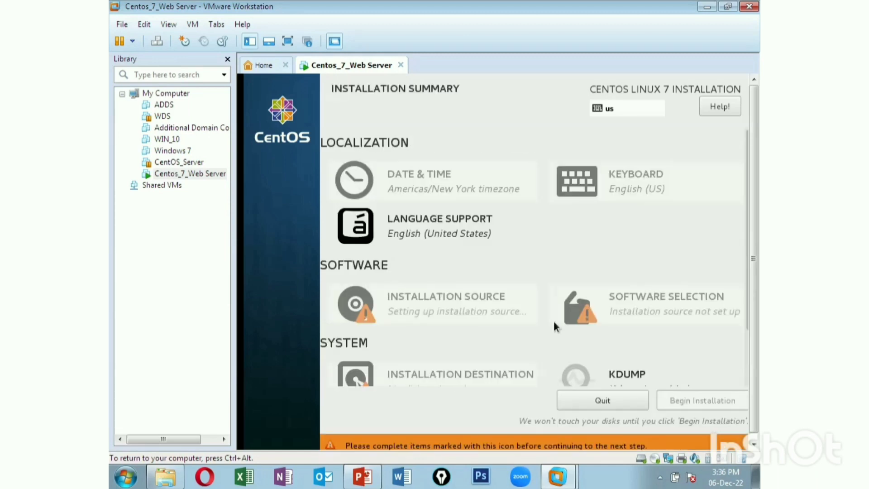
left_click(426, 179)
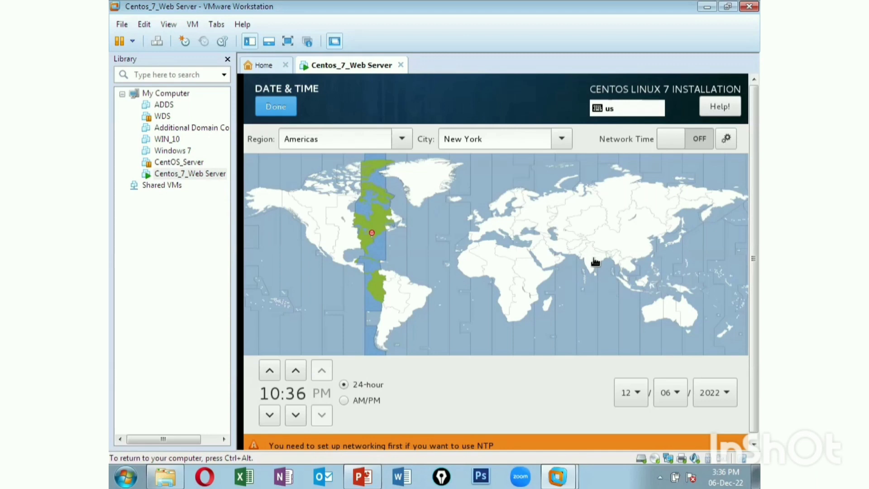
Set the timezone to Asia/Kolkata and advance the clock's hour to 15
left_click(596, 262)
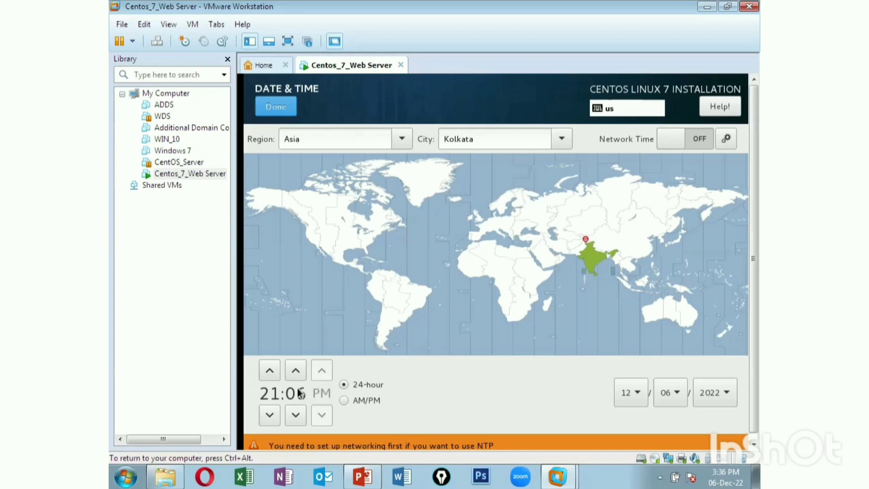
left_click(274, 369)
left_click(274, 369)
left_click(274, 370)
left_click(274, 369)
left_click(274, 370)
left_click(274, 370)
left_click(273, 375)
left_click(273, 375)
left_click(273, 375)
left_click(273, 375)
left_click(274, 376)
left_click(274, 375)
left_click(273, 376)
Advance the minutes to 37 and save the date and time settings
left_click(299, 371)
left_click(298, 371)
left_click(299, 371)
left_click(298, 371)
left_click(298, 371)
left_click(298, 370)
left_click(299, 371)
left_click(298, 371)
left_click(299, 371)
left_click(299, 371)
left_click(298, 371)
left_click(299, 371)
left_click(299, 371)
left_click(298, 370)
left_click(298, 371)
left_click(298, 371)
left_click(299, 370)
left_click(298, 371)
left_click(298, 371)
left_click(298, 371)
left_click(298, 371)
left_click(298, 371)
left_click(298, 371)
left_click(299, 371)
left_click(298, 371)
left_click(298, 371)
left_click(298, 371)
left_click(299, 371)
left_click(299, 371)
left_click(285, 111)
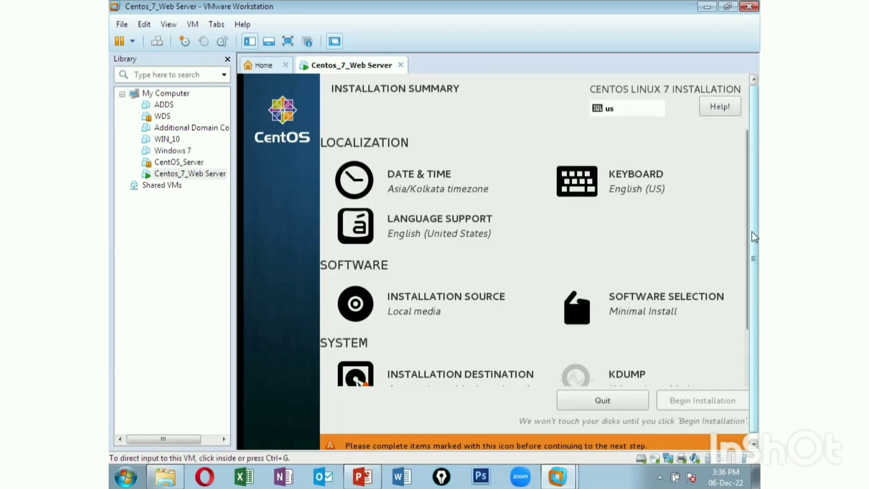
Confirm the 20 GiB sda disk as installation destination with automatic partitioning
scroll(752, 232, "down", 1)
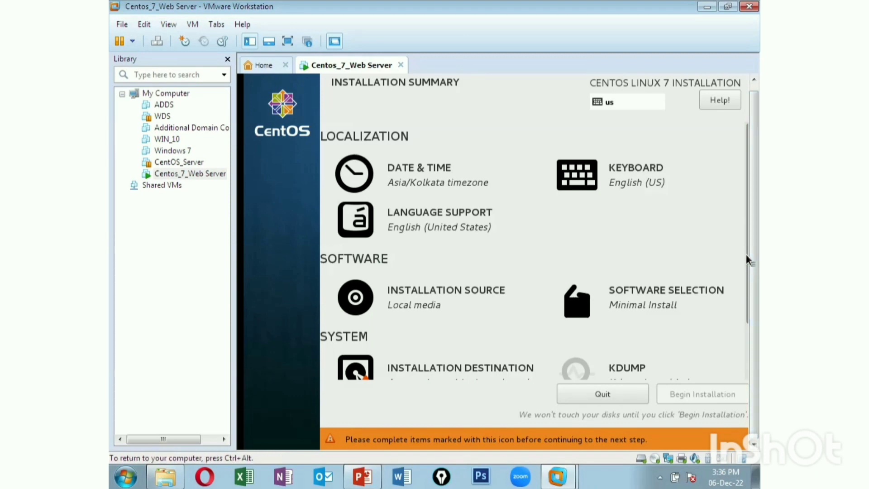
scroll(746, 259, "down", 3)
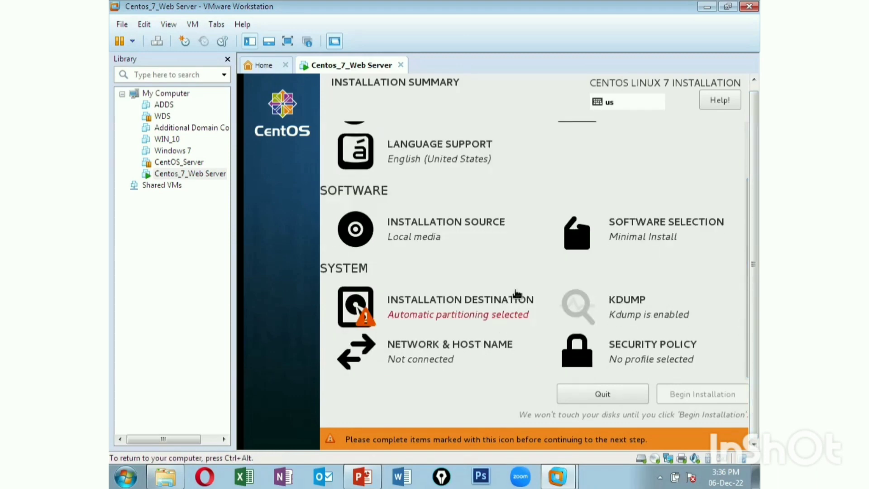
left_click(446, 311)
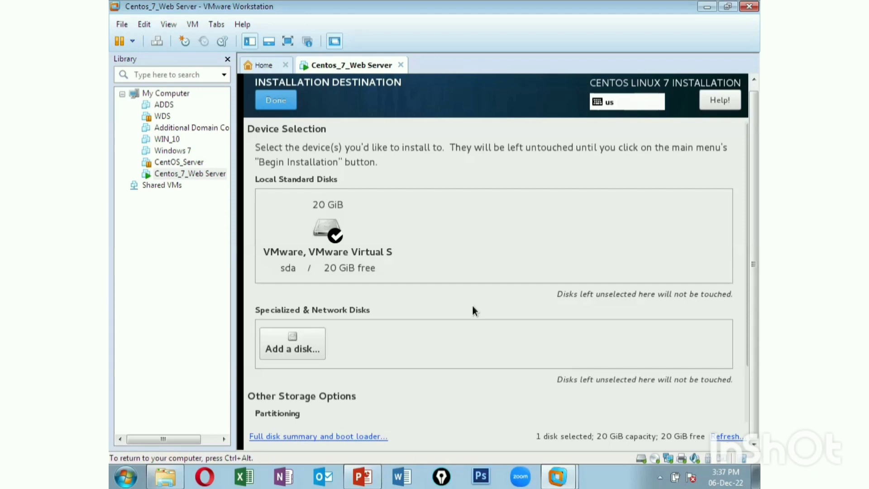
left_click(278, 100)
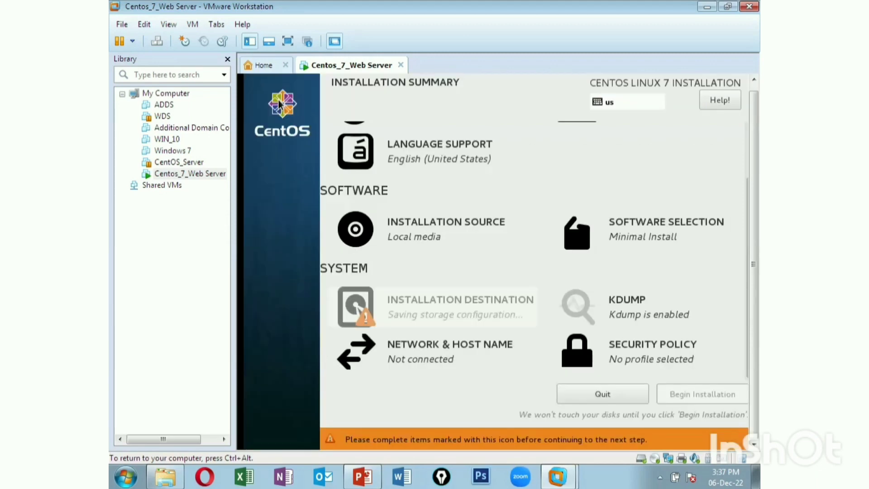
scroll(398, 354, "up", 1)
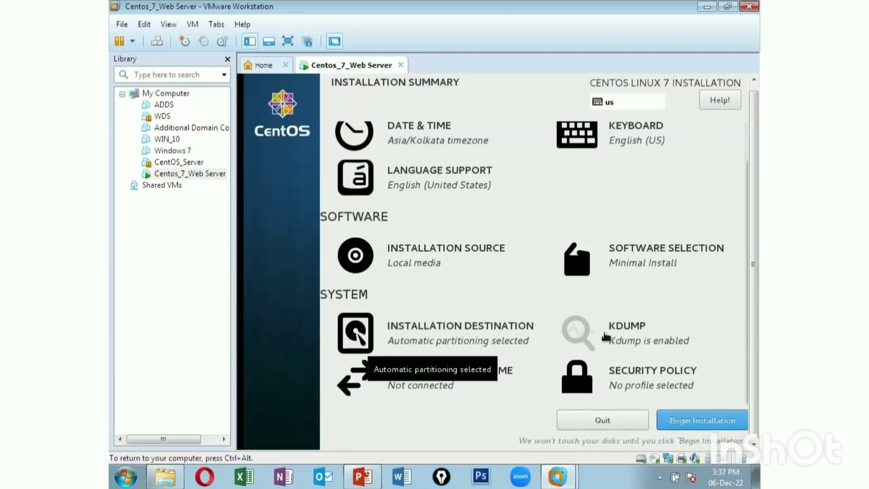
Begin the installation and set the root password, entered twice, accepting the weak-password warning
left_click(675, 418)
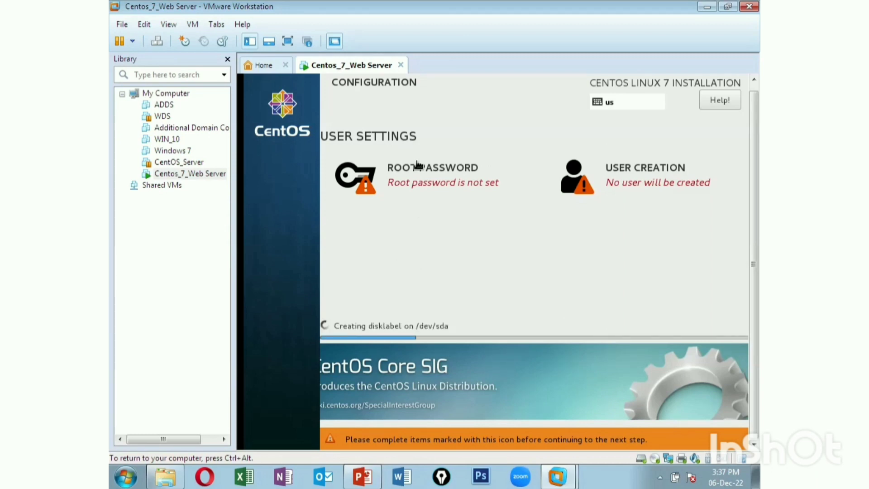
left_click(429, 175)
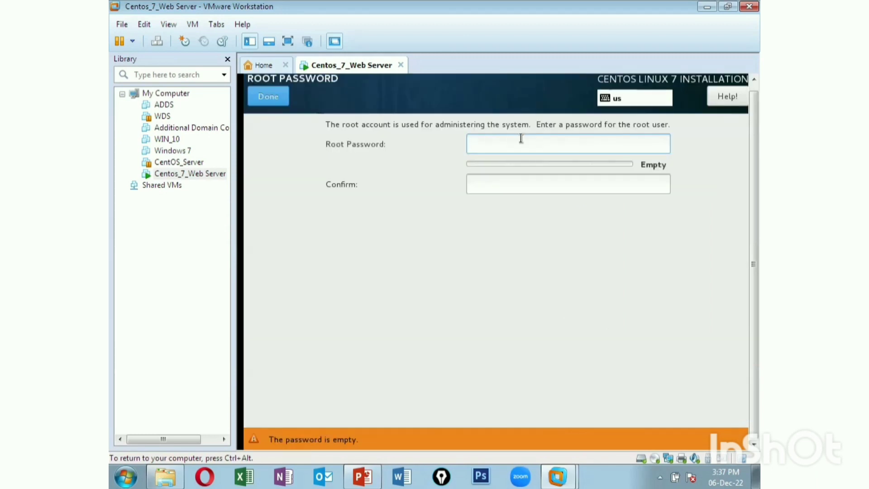
type("••••")
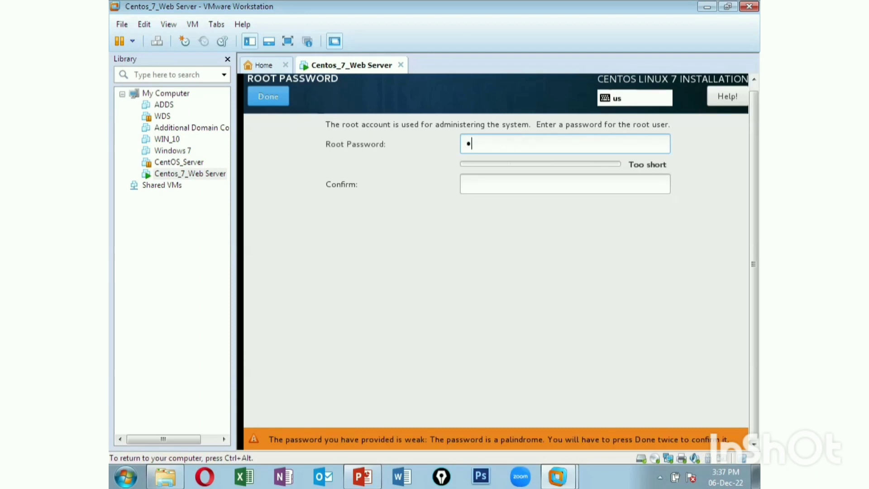
type("••••")
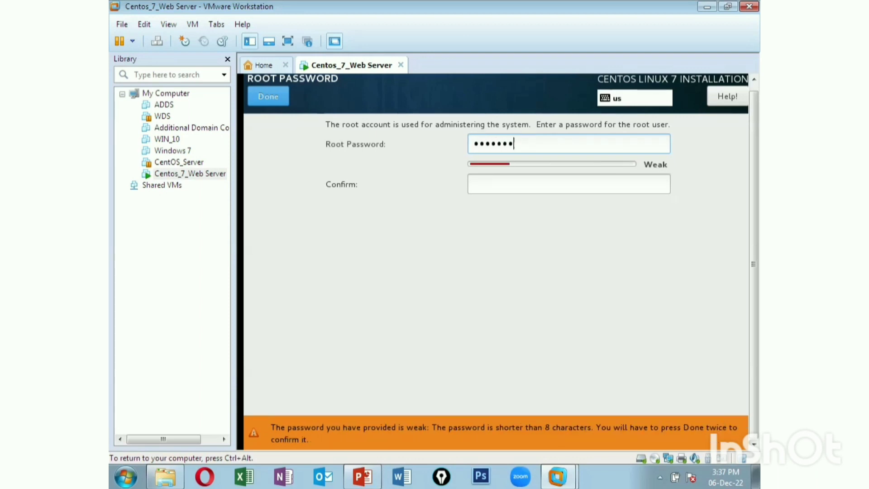
type("•")
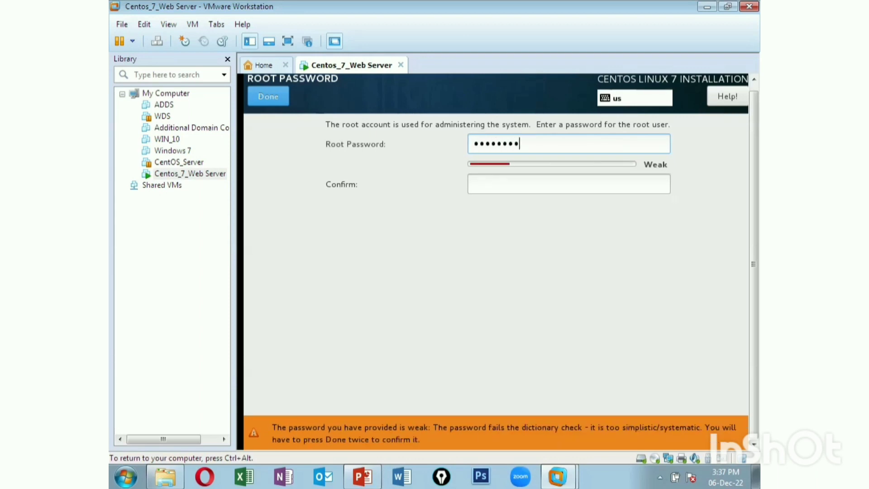
type("••••")
left_click(521, 184)
type("•••••••")
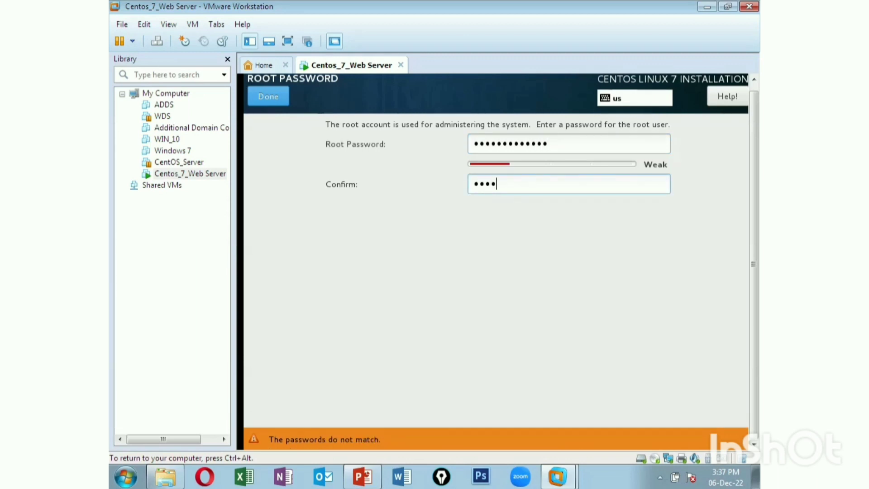
type("••••••")
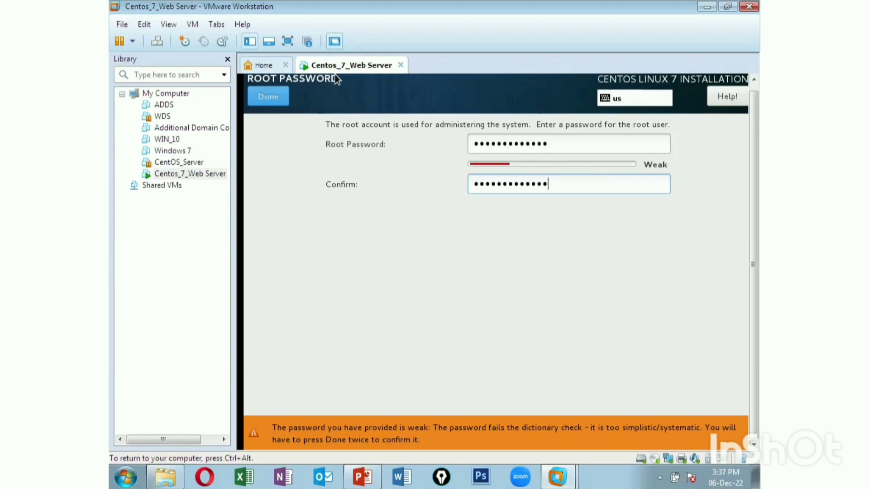
left_click(261, 100)
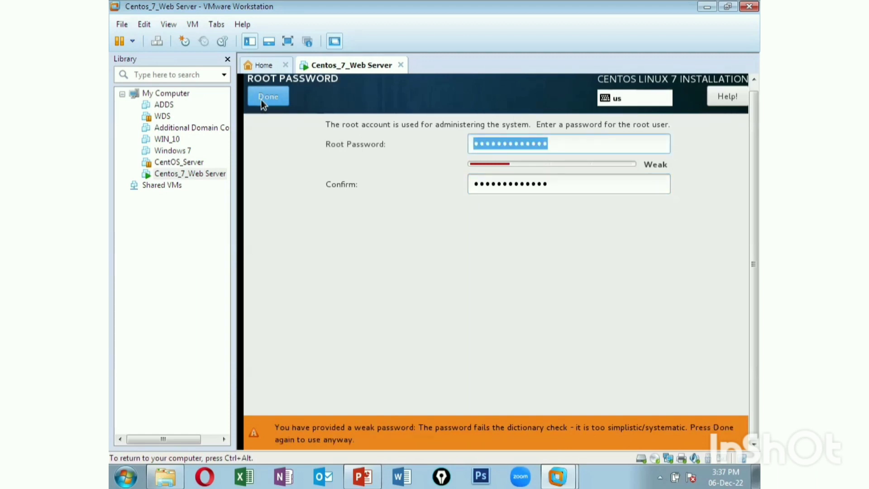
left_click(265, 100)
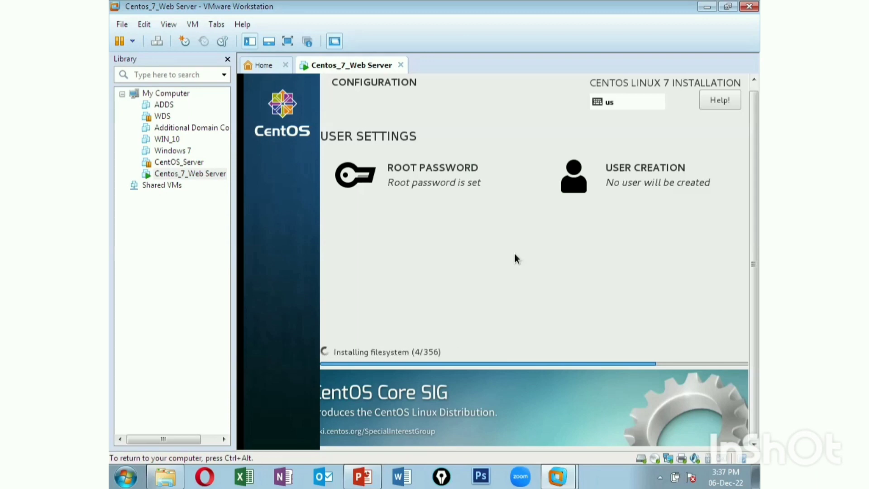
key("ctrl+alt")
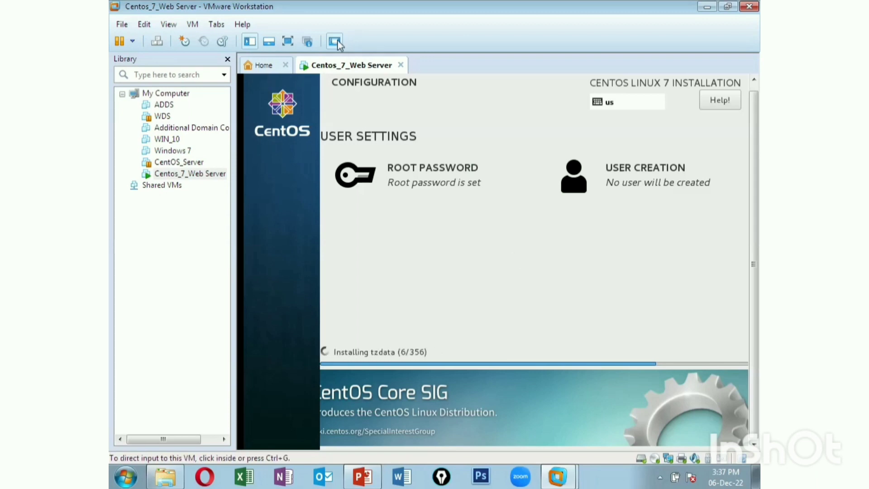
left_click(335, 42)
left_click(337, 41)
left_click(288, 41)
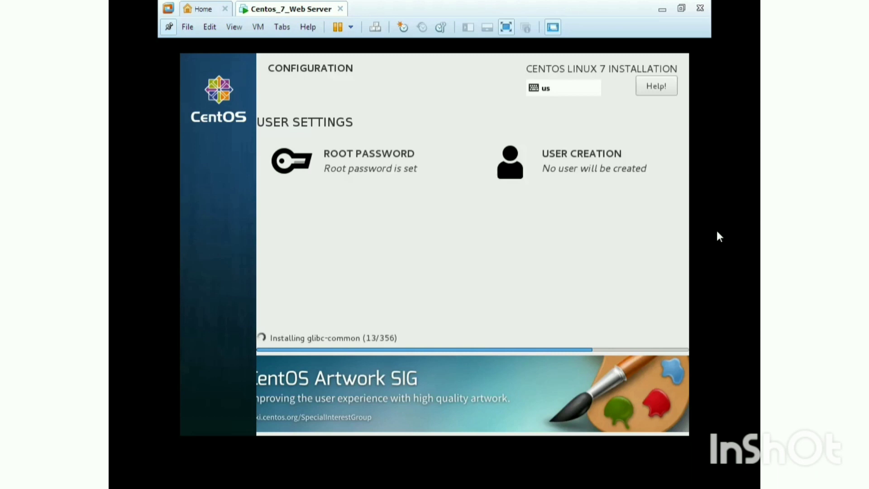
left_click(404, 127)
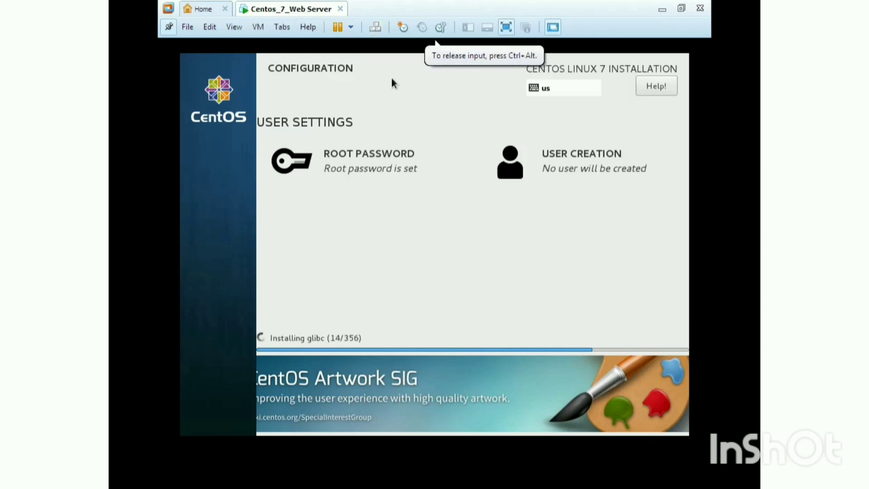
left_click(508, 27)
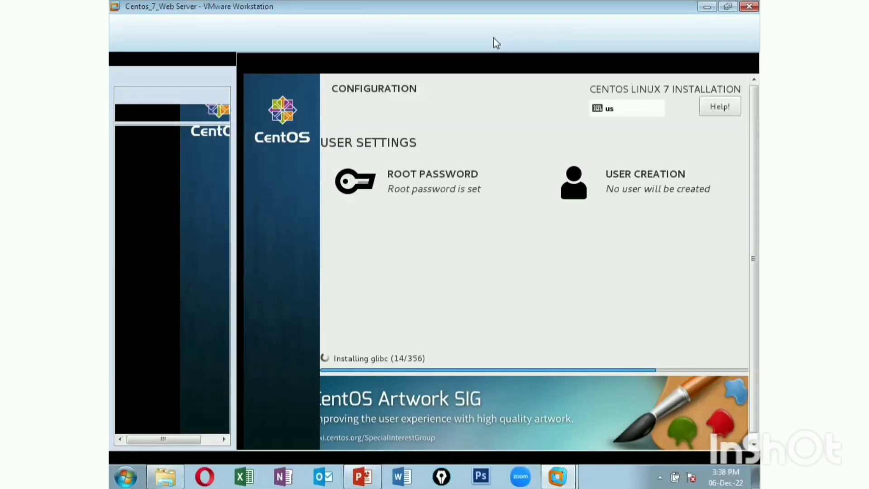
mouse_move(372, 9)
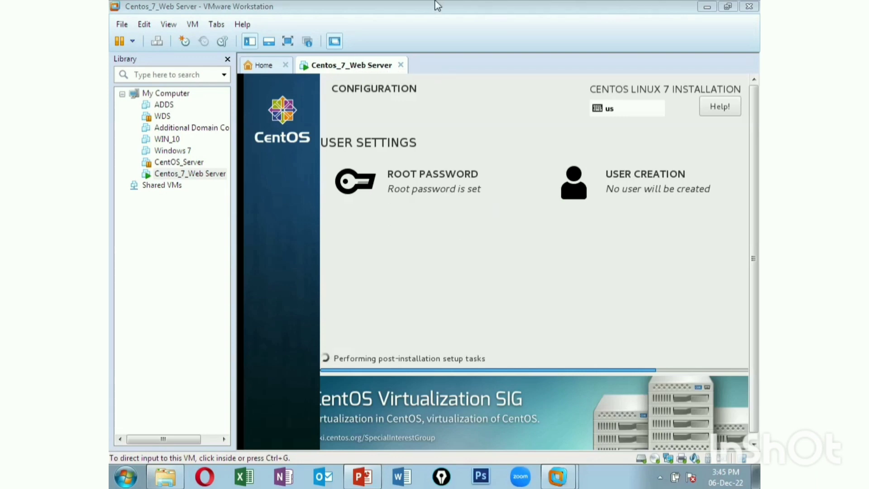
Wait while the installer runs post-installation scripts until it reports Complete and ready to reboot
left_click(347, 28)
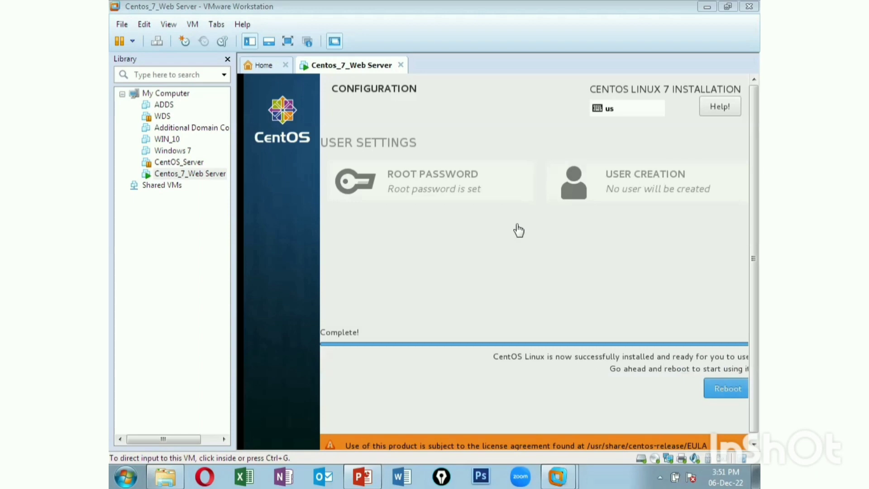
Give the VM keyboard focus and reboot the freshly installed CentOS system
left_click(733, 392)
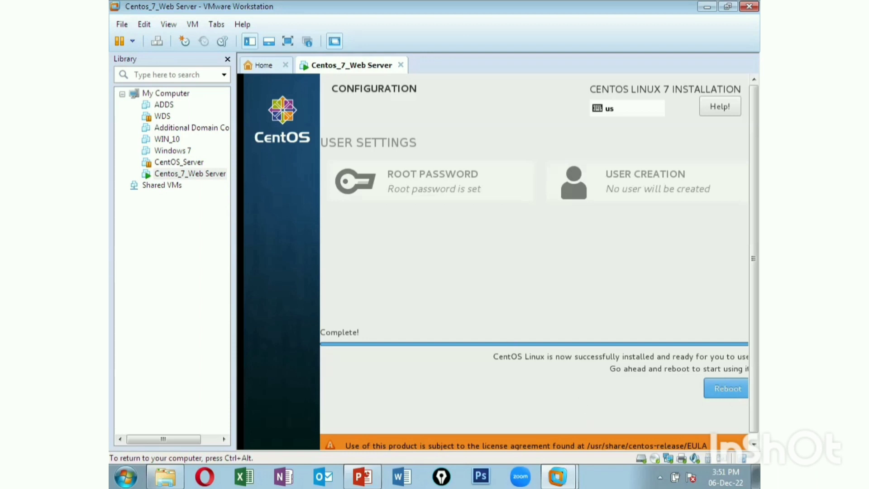
key("Return")
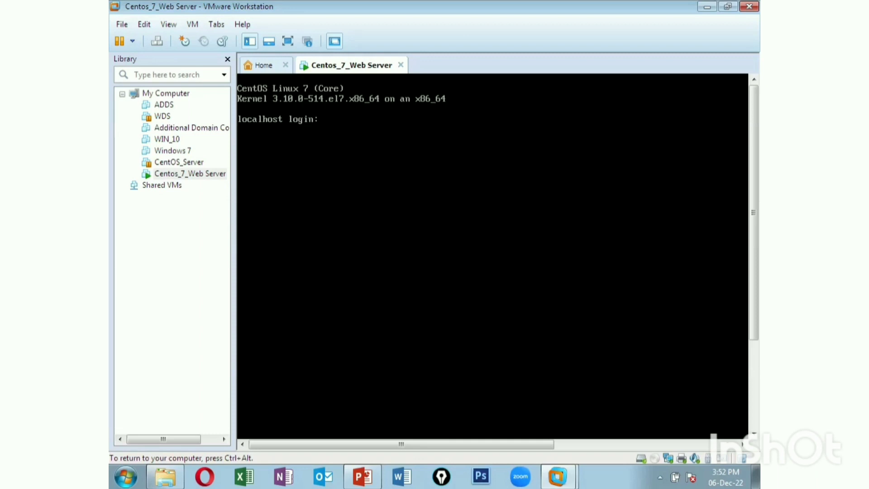
Log in as root and list the files in root's home folder with ls
type("root")
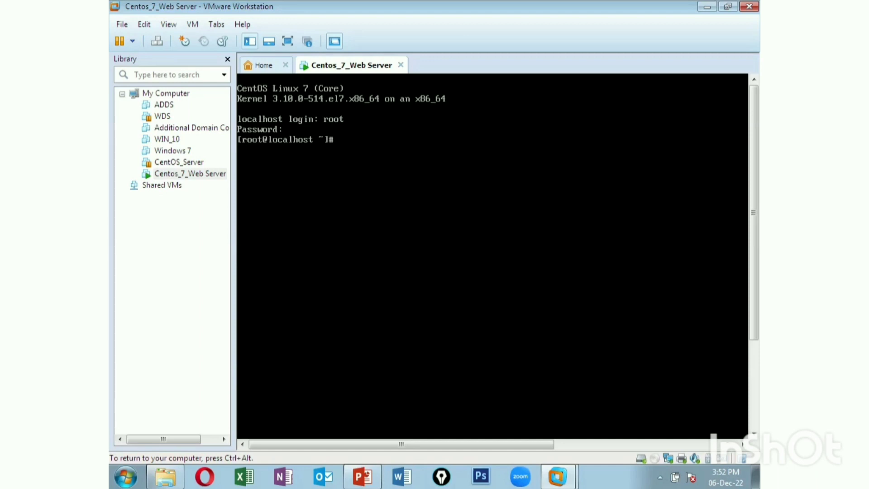
type("ls")
key("Return")
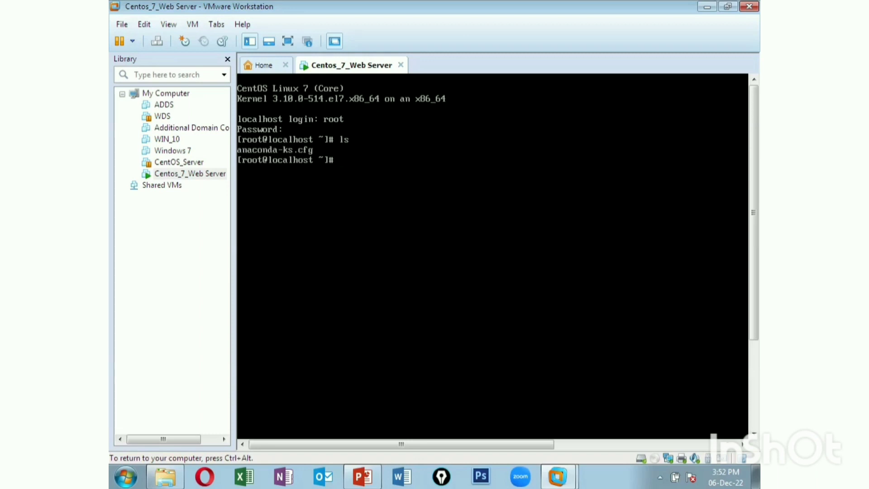
Change into /home with cd /home and list its contents
type("cd /home")
key("Return")
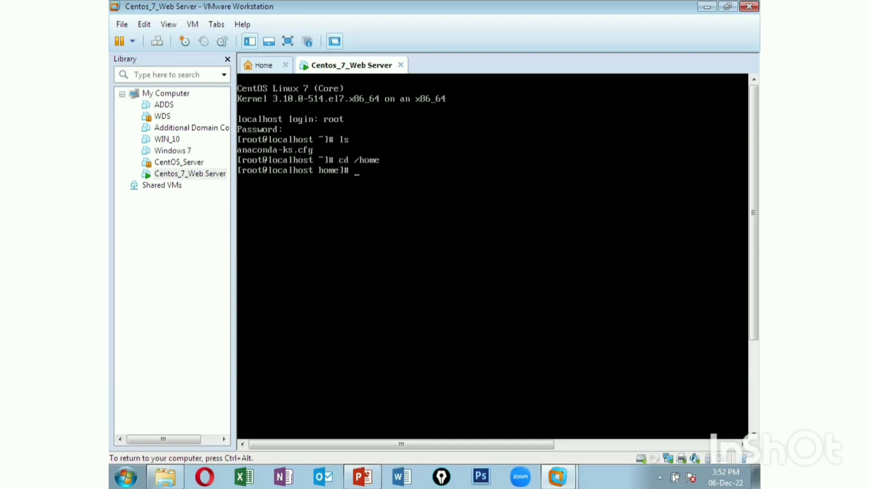
type("ls")
key("Return")
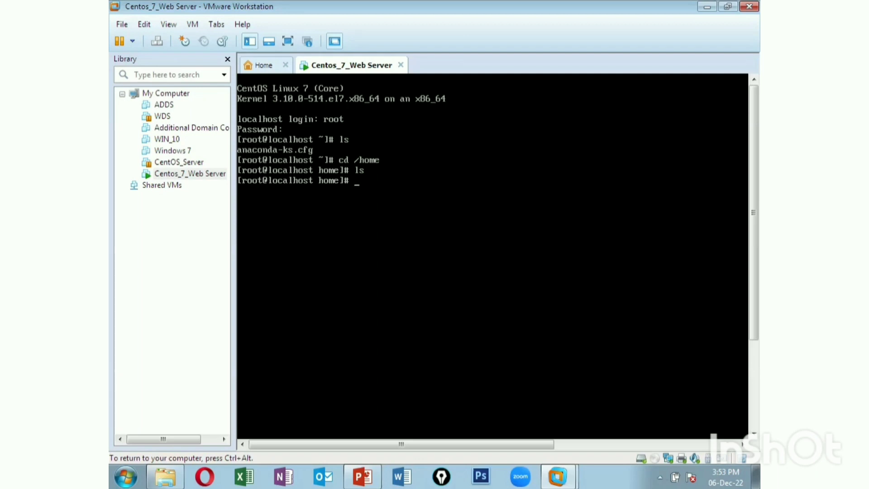
Show kernel details with uname -a, then release keyboard and mouse to the host with Ctrl+Alt
type("uname -a")
key("Return")
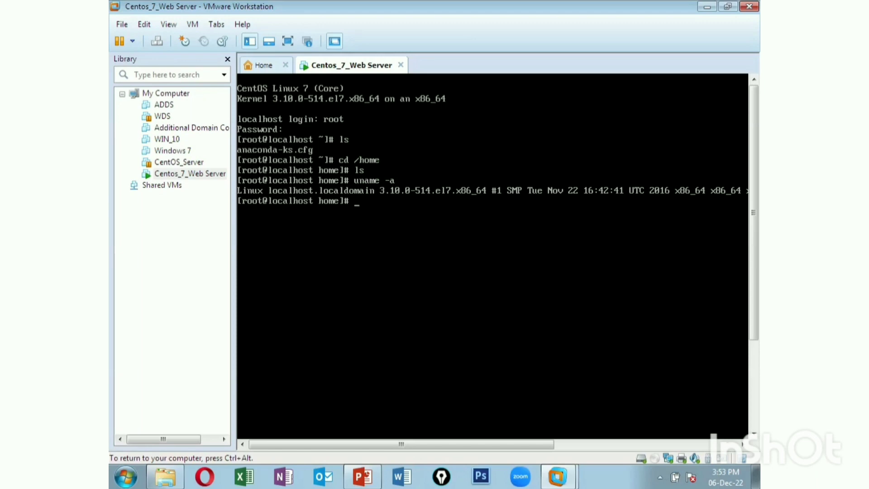
key("ctrl+alt")
mouse_move(343, 71)
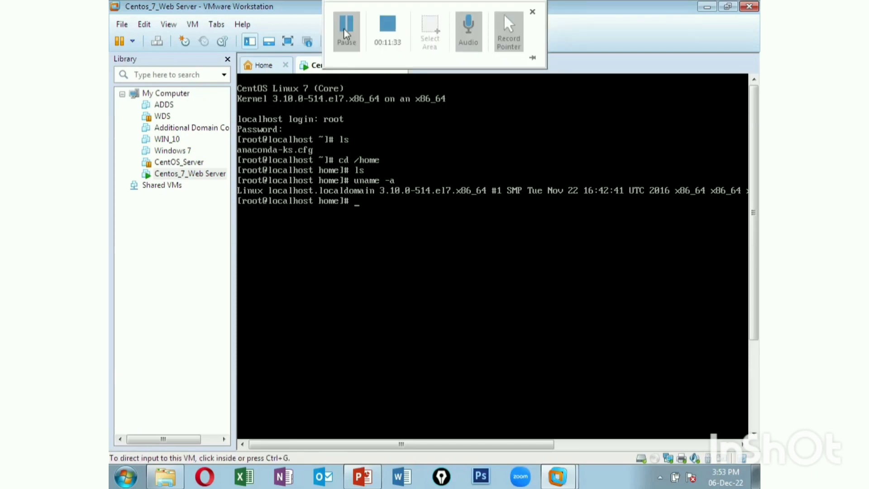